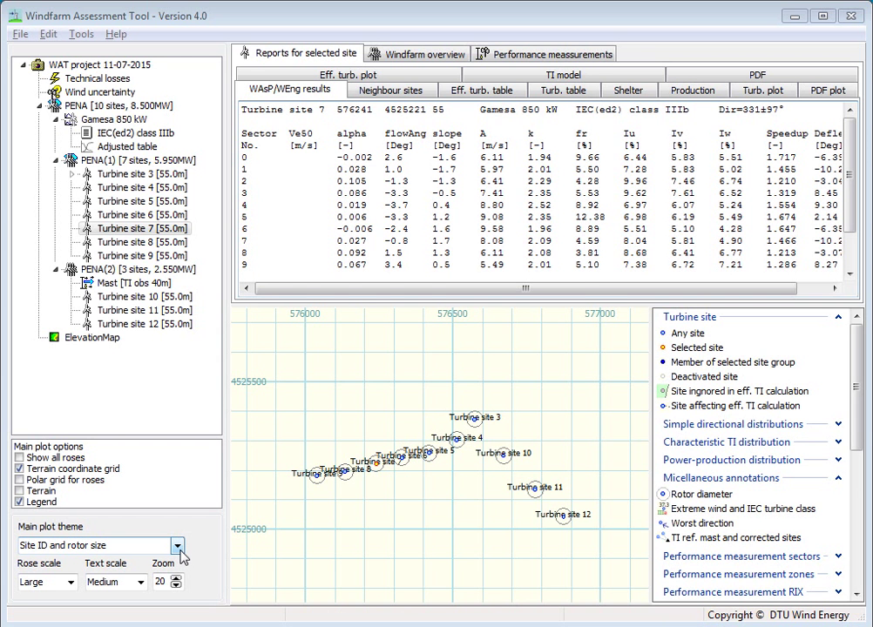
Read the 'IEC 61400-1, Annex D - wake and wind farm turbulence' help topic, then return to WAT 4.0.
key("alt+Tab")
key("alt+Tab")
key("alt+Tab")
key("alt+Tab")
key("alt+Tab")
key("alt+Tab")
key("alt+Tab")
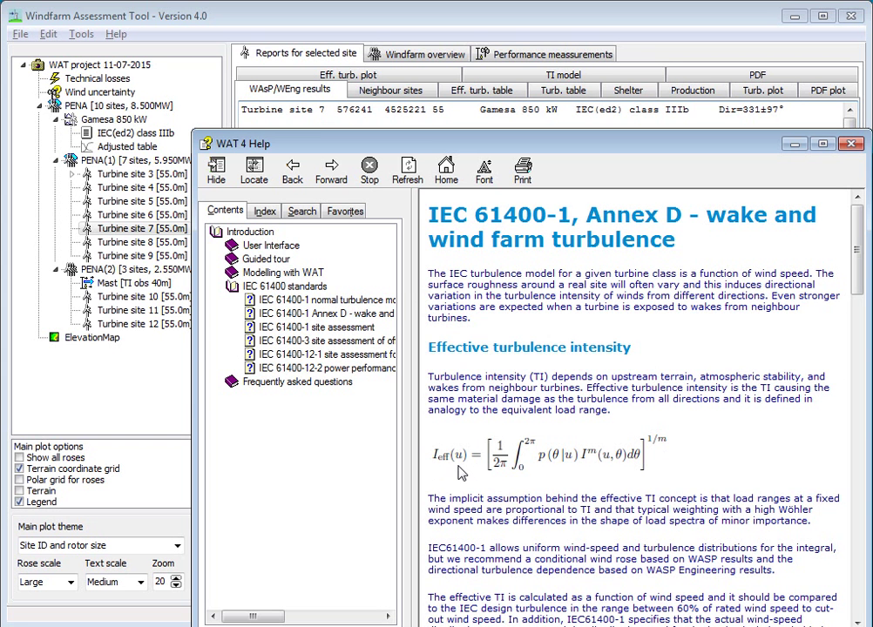
key("alt+Tab")
key("alt+Tab")
key("alt+Tab")
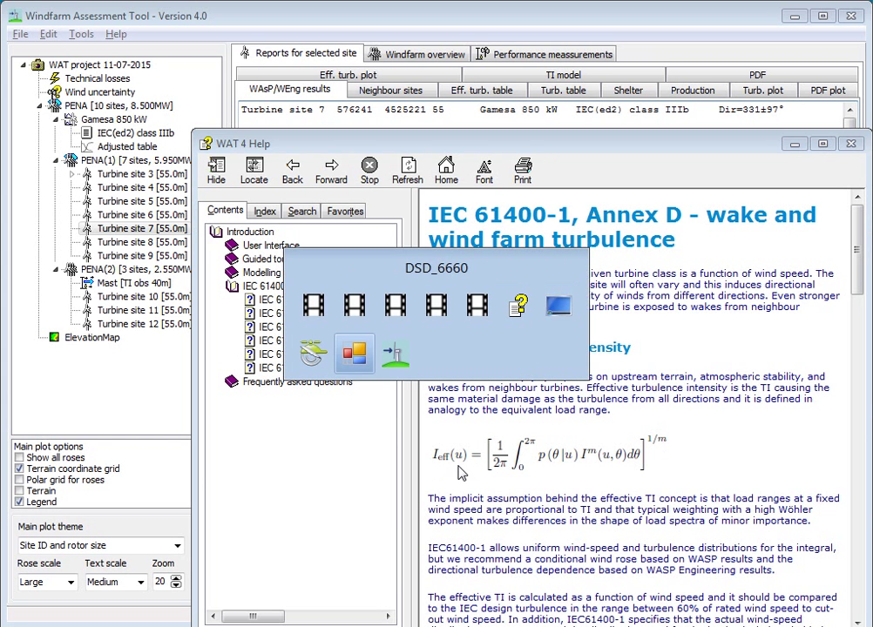
key("alt+Tab")
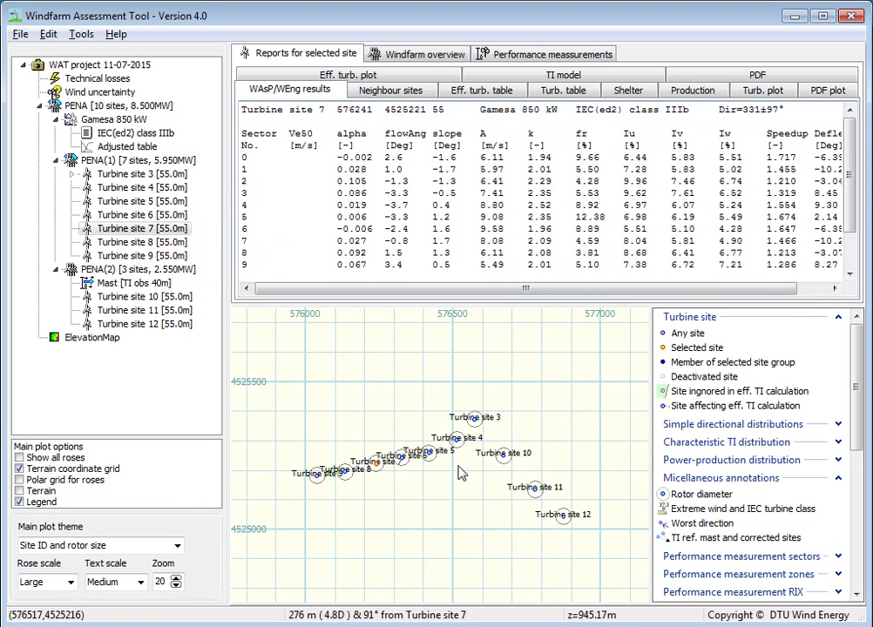
Switch the Main plot theme to 'Turbulence intensity rose' for Turbine site 7.
left_click(178, 547)
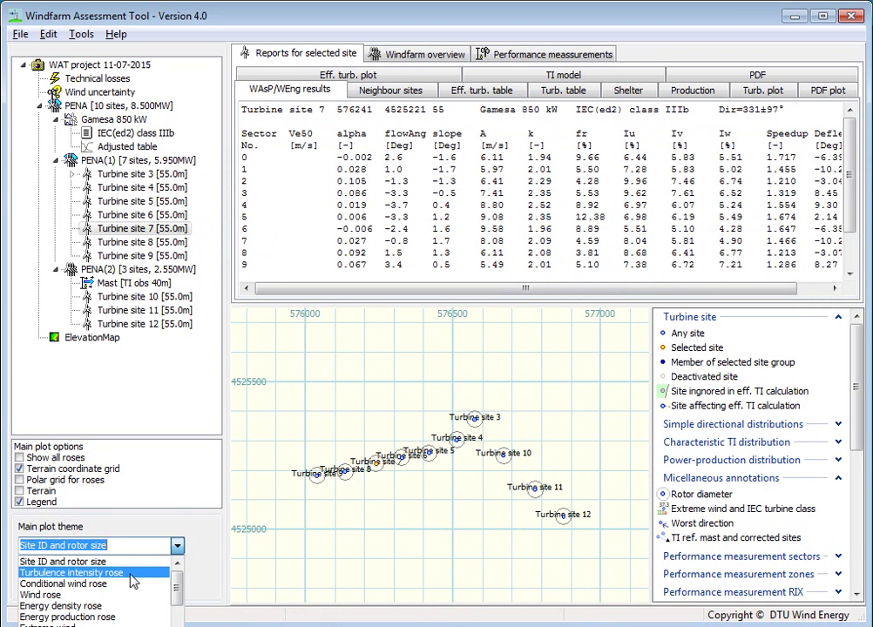
left_click(132, 578)
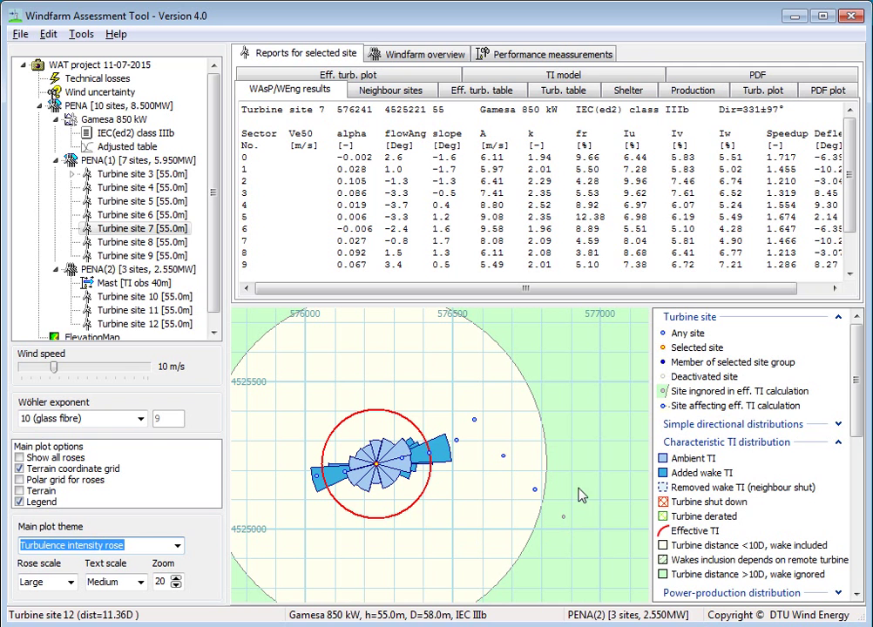
Show the Turb. plot, set the map theme to 'Conditional wind rose', and set wind speed to 11 m/s.
left_click(767, 93)
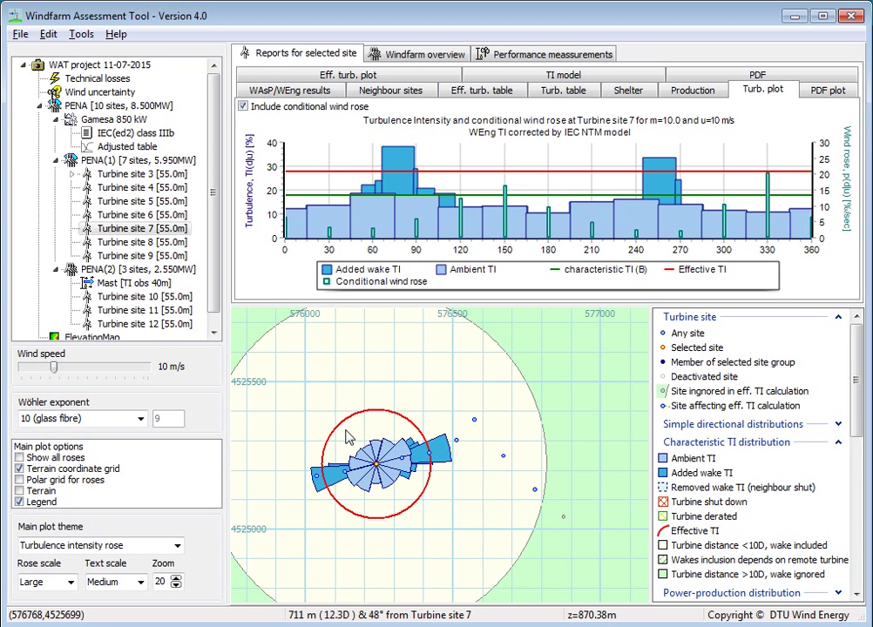
left_click(178, 546)
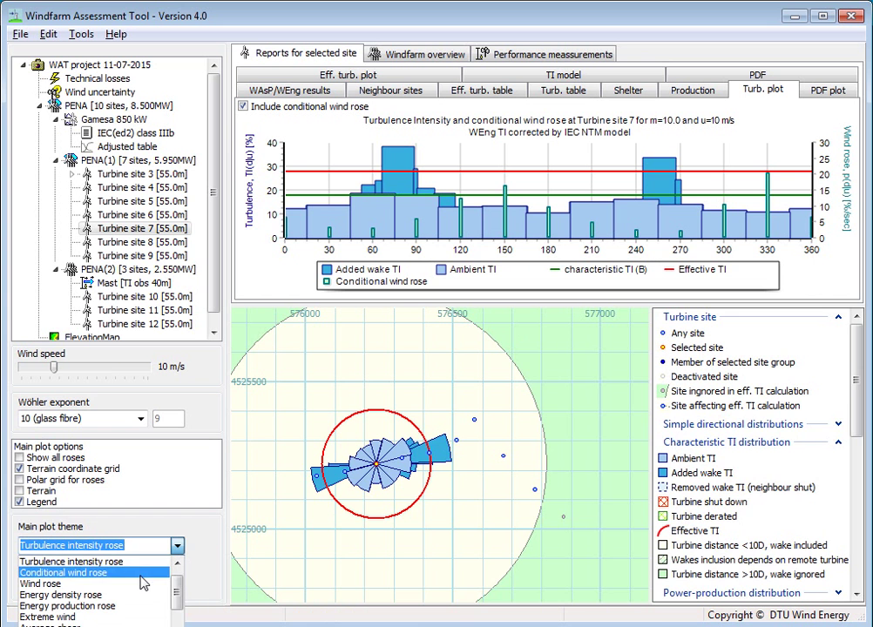
left_click(70, 573)
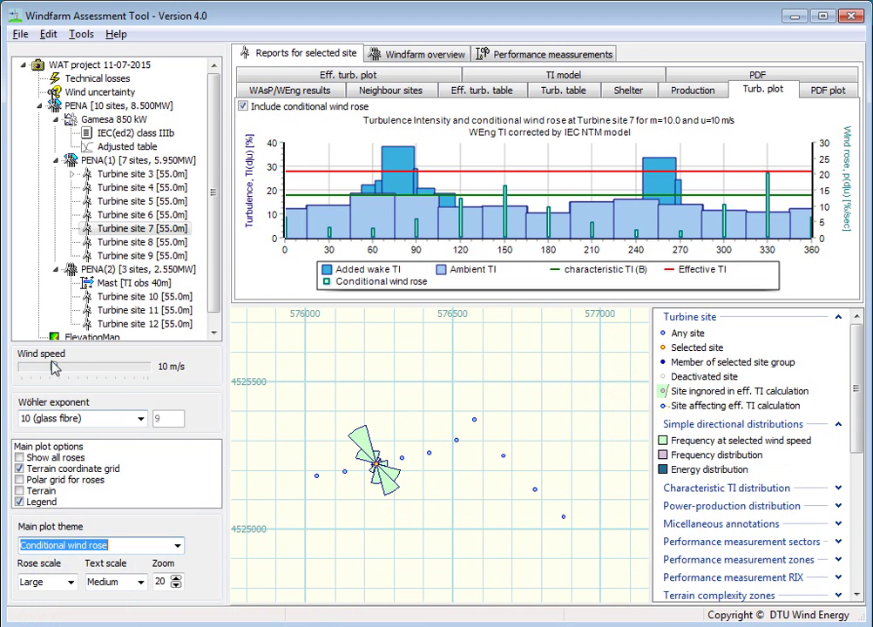
left_click(54, 364)
mouse_move(54, 364)
left_mouse_down()
mouse_move(68, 365)
mouse_move(44, 367)
mouse_move(61, 372)
left_mouse_up()
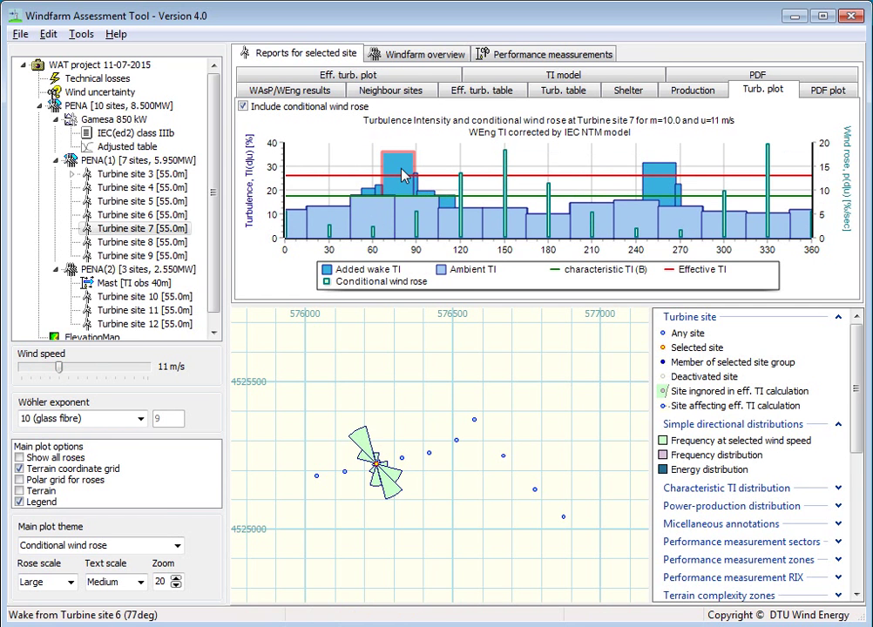
key("alt+Tab")
key("alt+Tab")
key("alt+Tab")
key("alt+Tab")
key("alt+Tab")
key("alt+Tab")
key("alt+Tab")
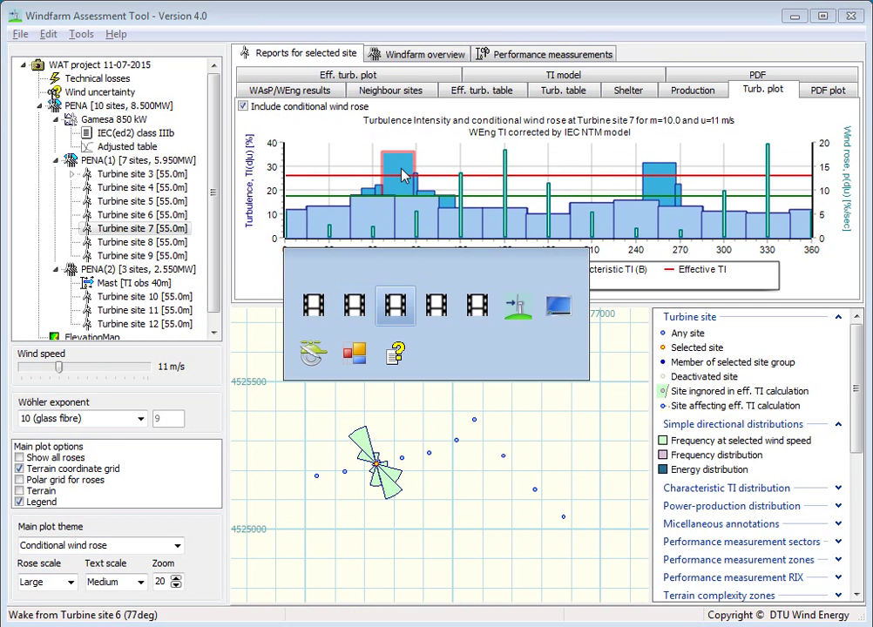
key("alt+Tab")
key("alt+Tab")
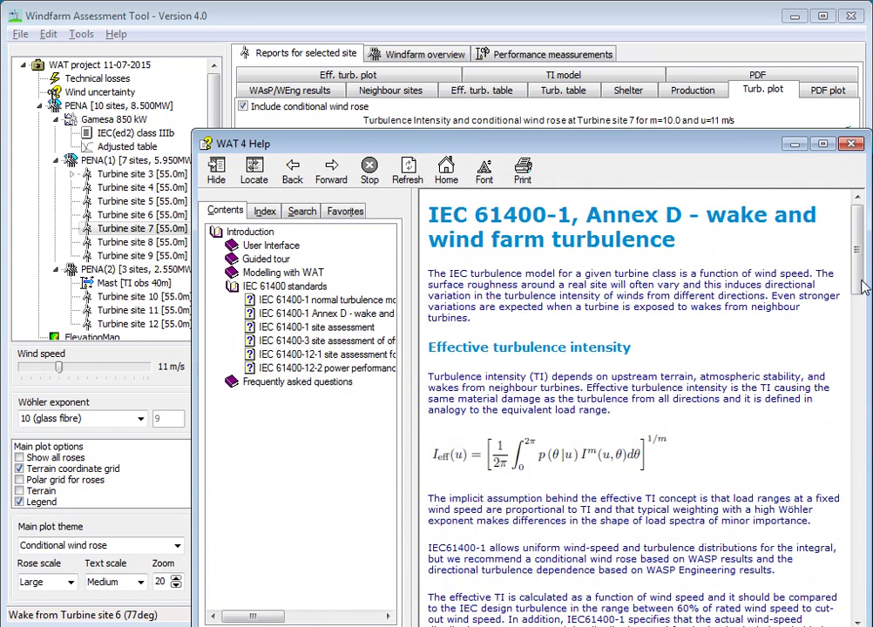
left_click_drag(859, 287, 853, 380)
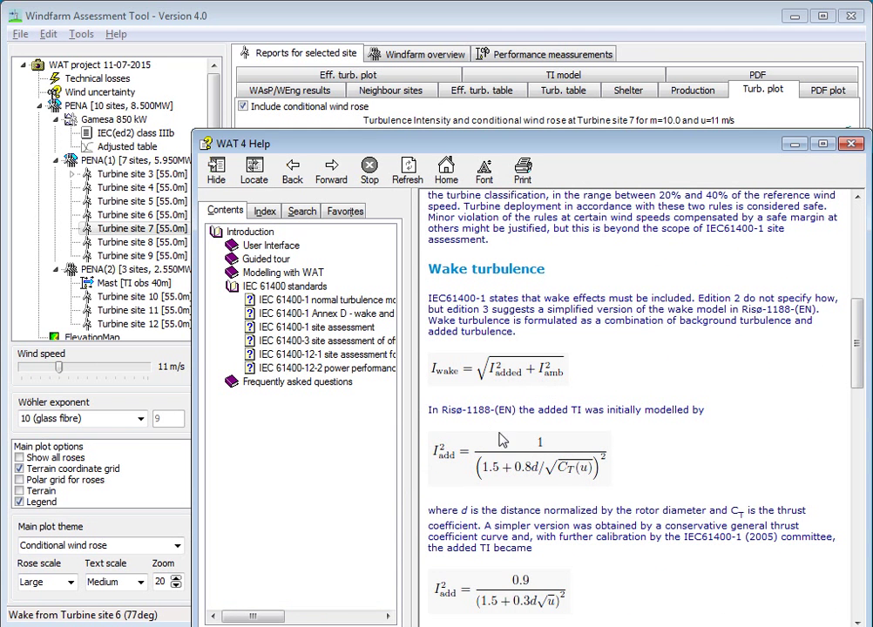
left_click(860, 388)
left_click_drag(860, 387, 854, 413)
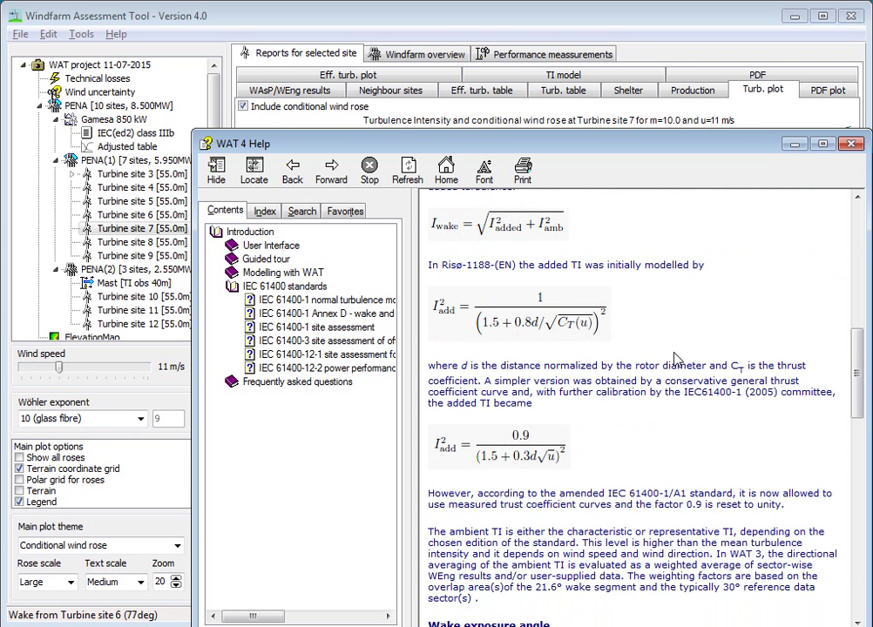
left_click_drag(858, 368, 845, 463)
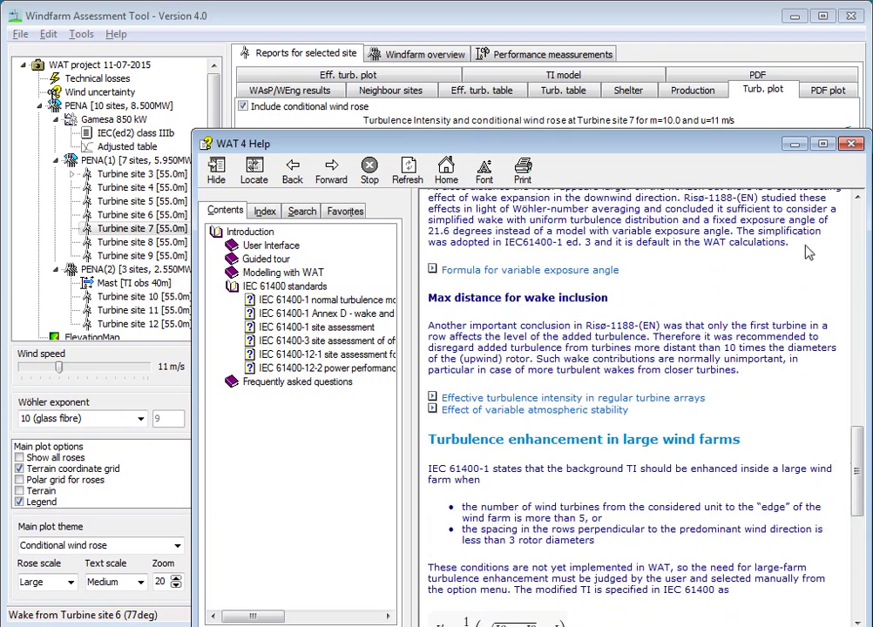
left_click(794, 148)
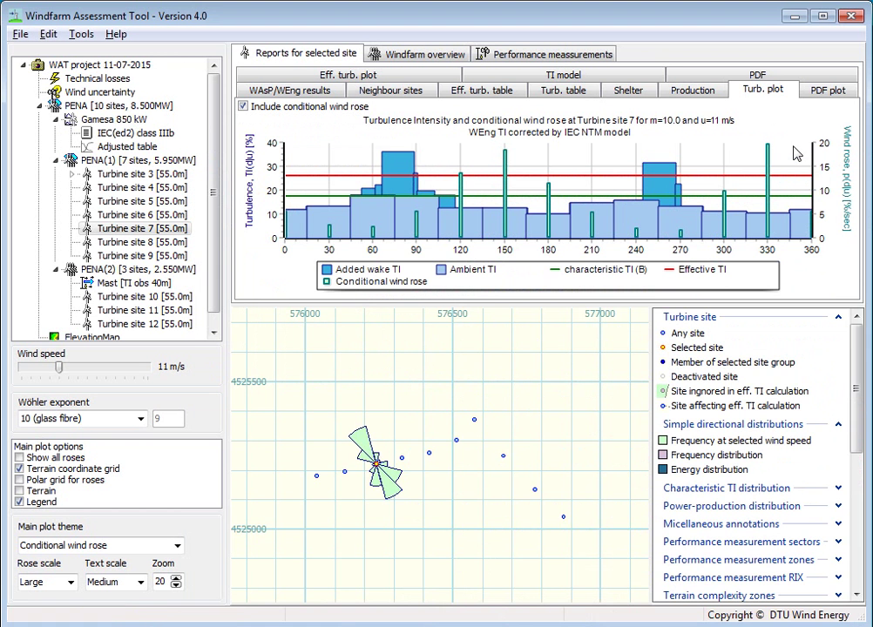
right_click(41, 75)
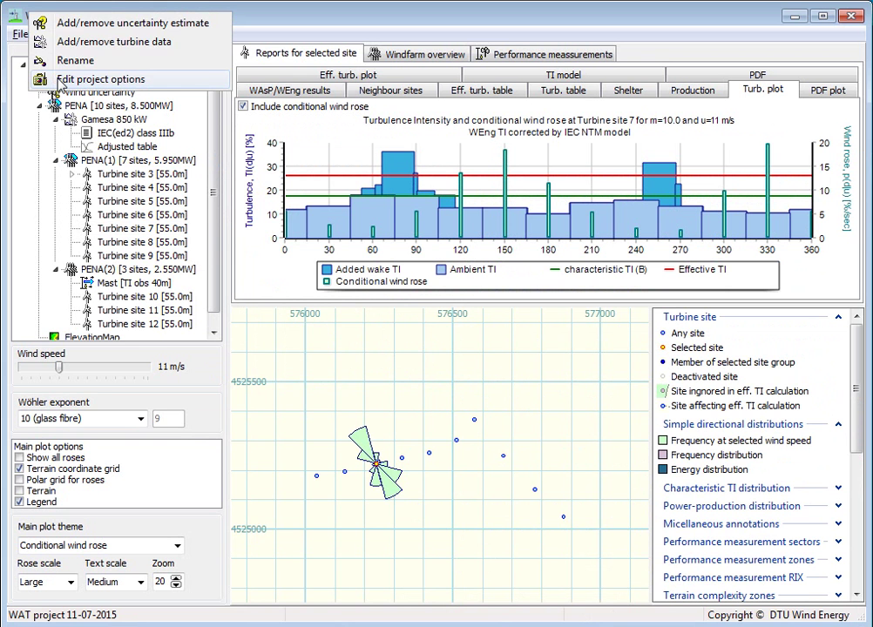
left_click(61, 80)
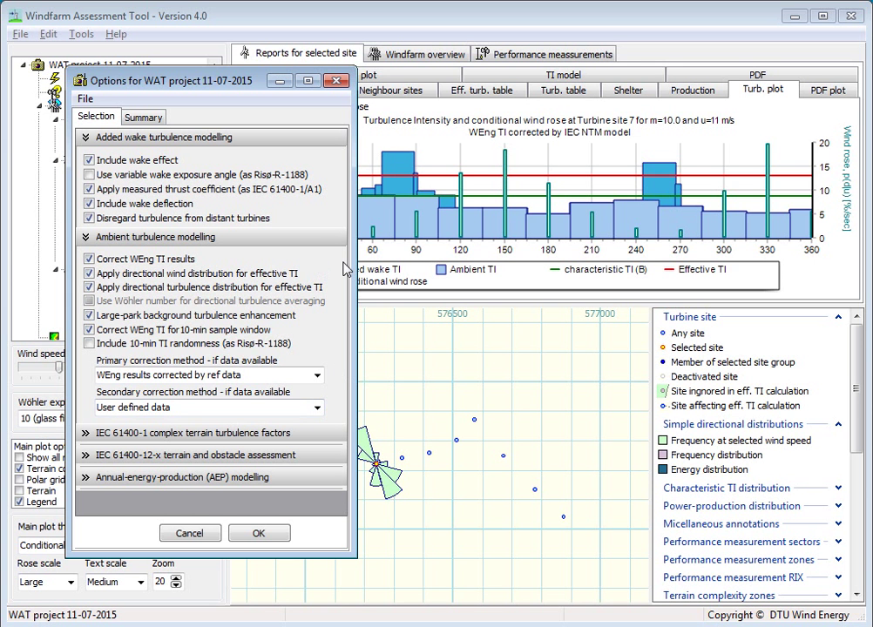
left_click(336, 80)
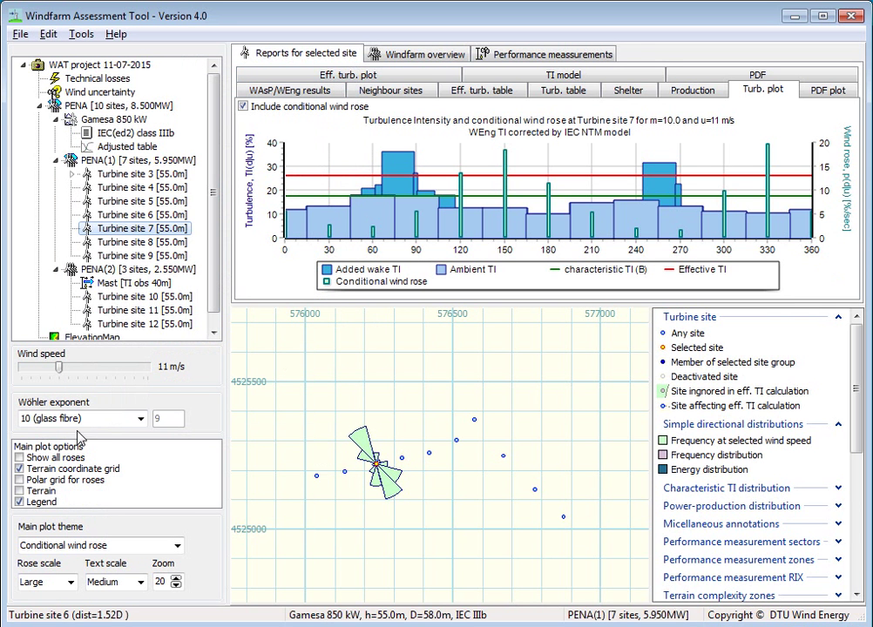
left_click(141, 419)
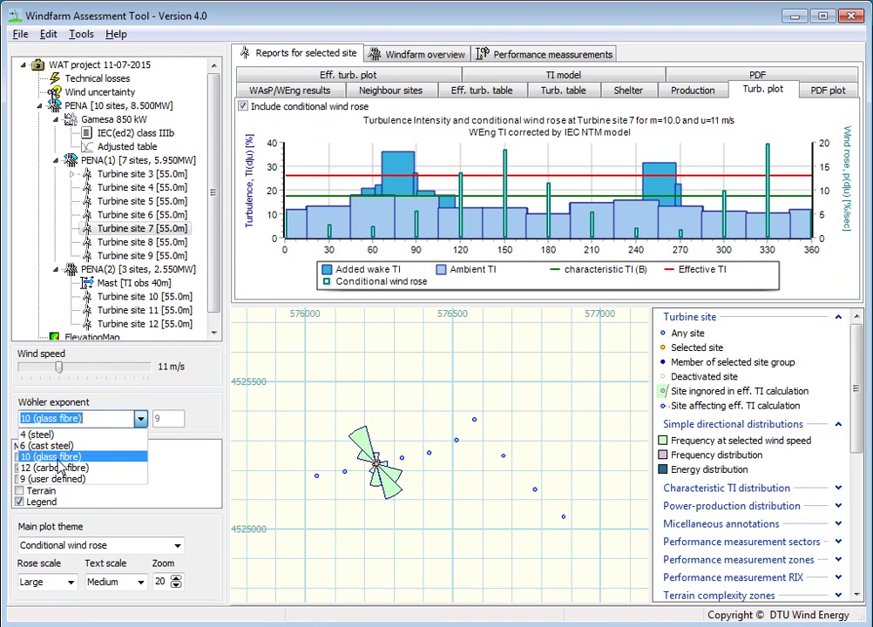
left_click(40, 435)
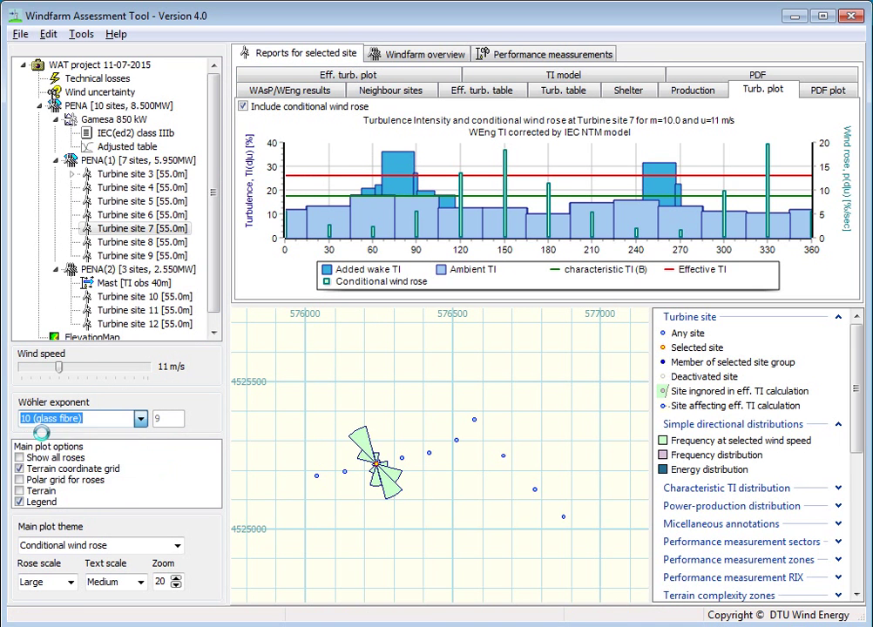
left_click(139, 416)
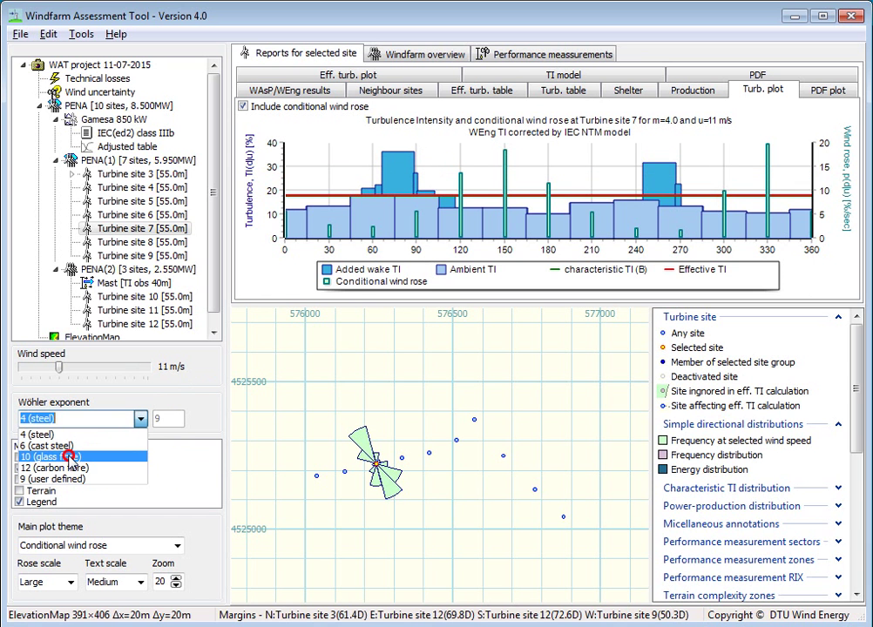
left_click(68, 457)
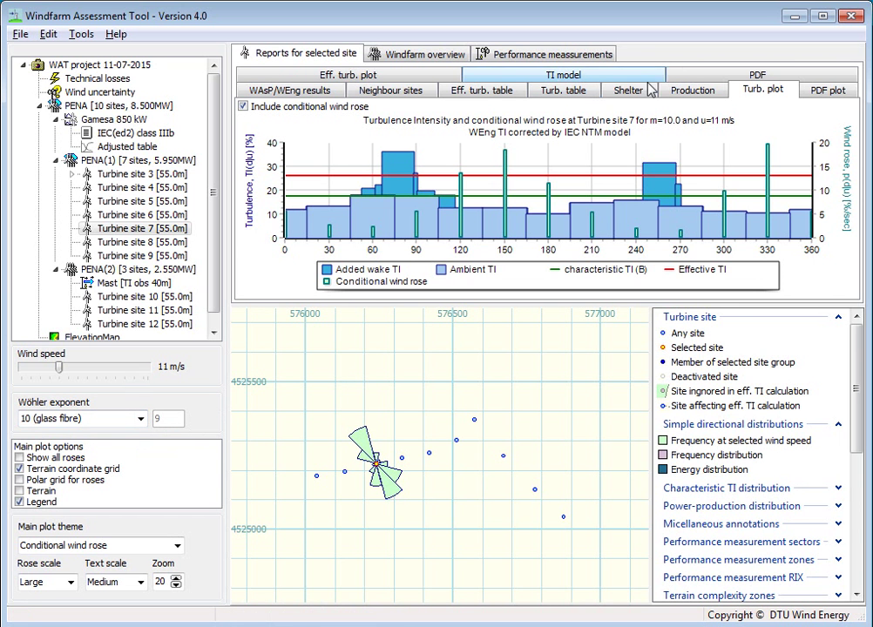
Display the Eff. turb. plot of effective turbulence intensity across wind speeds for Turbine site 7.
left_click(370, 77)
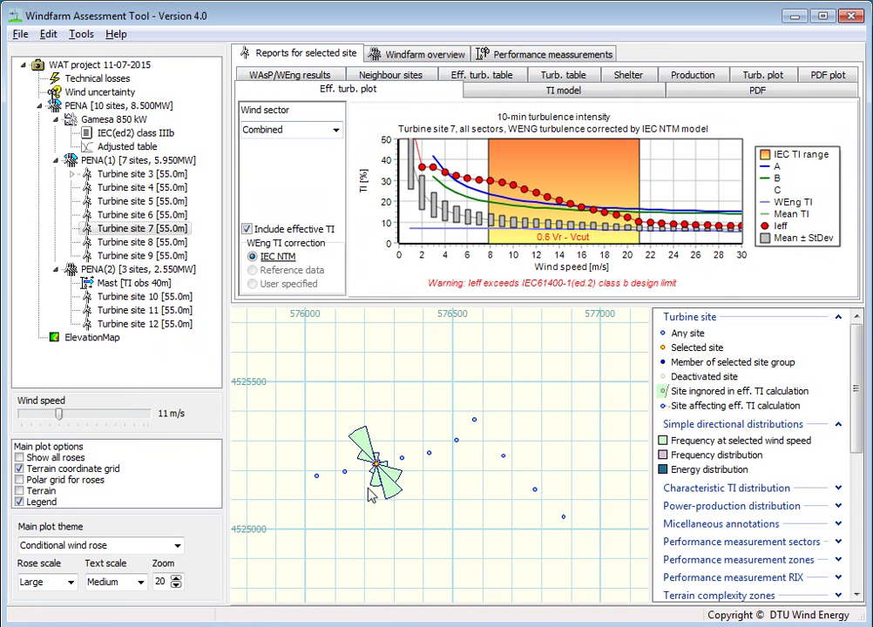